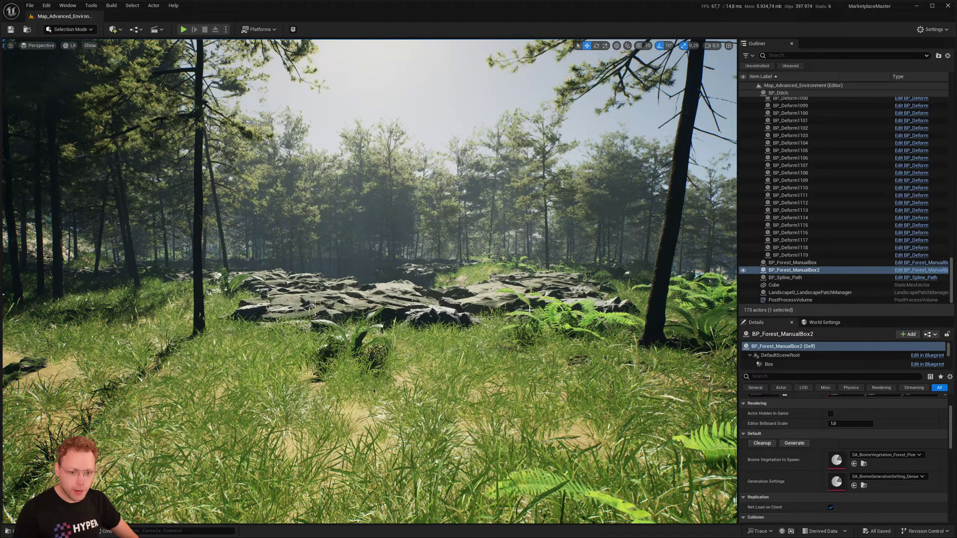
- Select BP_Forest_ManualBox2, then run Cleanup and Generate to rebuild its trees
{"action": "right_click_drag", "start_coordinate": [582, 236], "coordinate": [582, 254]}
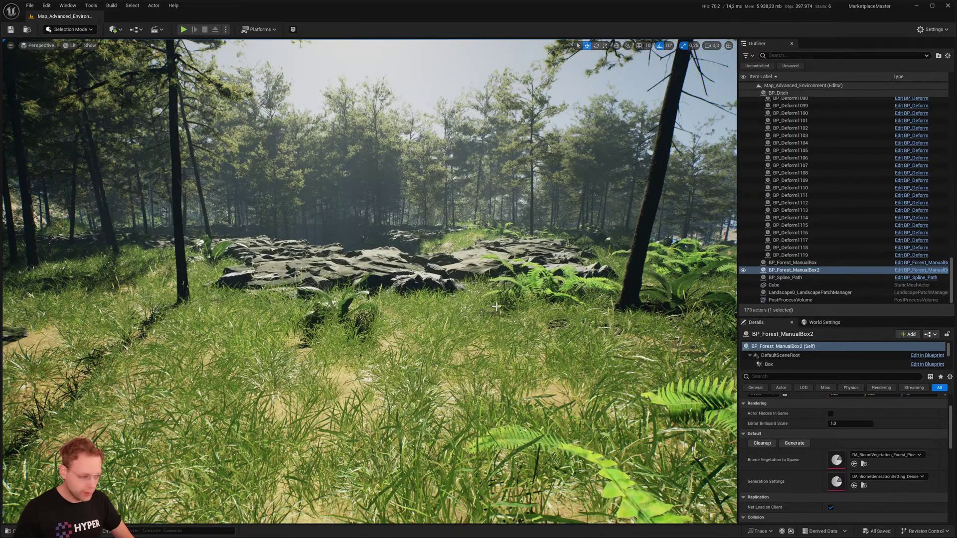
{"action": "right_click_drag", "start_coordinate": [495, 306], "coordinate": [500, 304]}
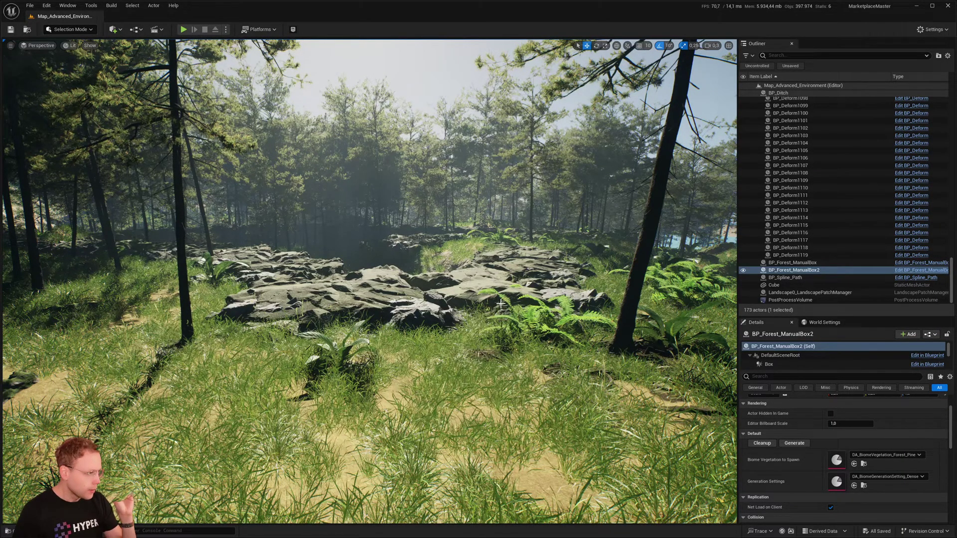
{"action": "right_click_drag", "start_coordinate": [462, 202], "coordinate": [461, 202]}
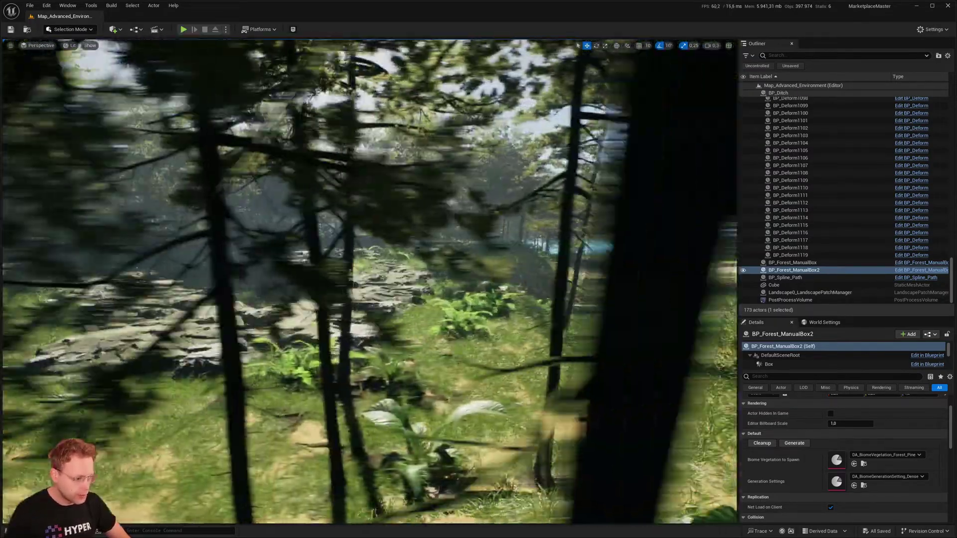
{"action": "right_click_drag", "start_coordinate": [513, 245], "coordinate": [512, 245]}
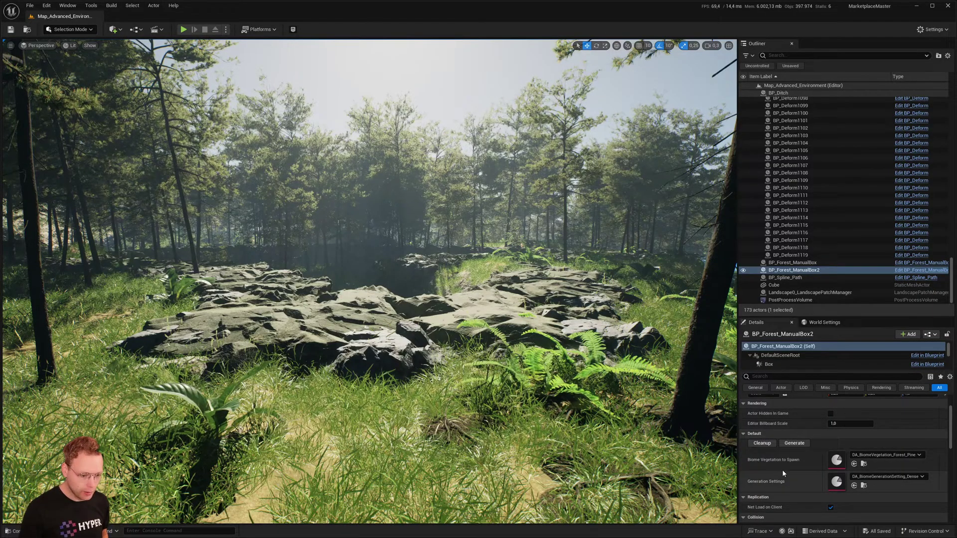
{"action": "left_click", "coordinate": [791, 270]}
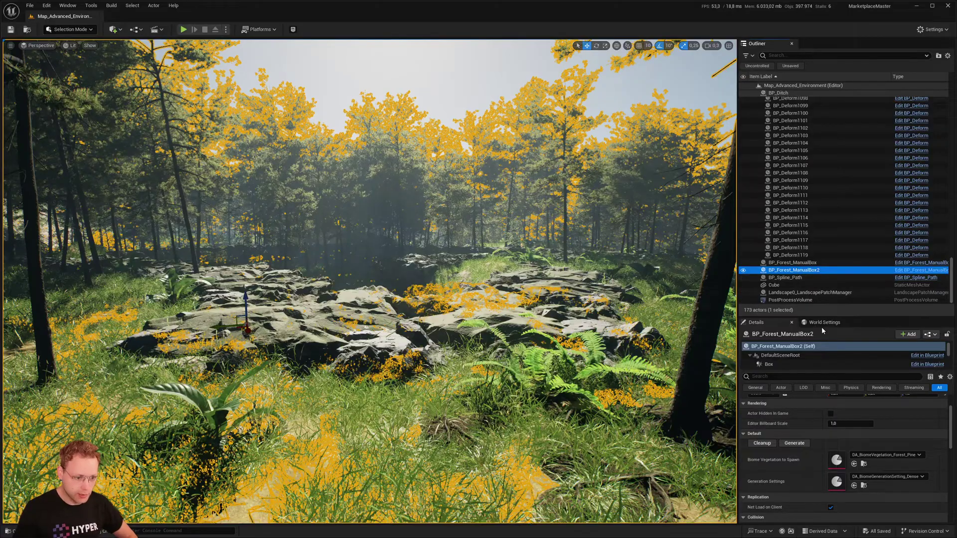
{"action": "left_click", "coordinate": [763, 443]}
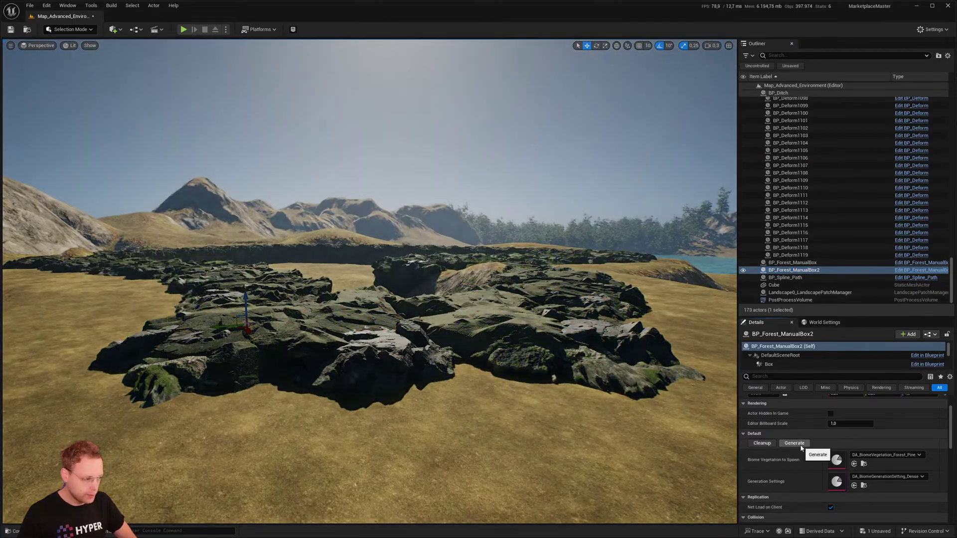
{"action": "left_click", "coordinate": [799, 444]}
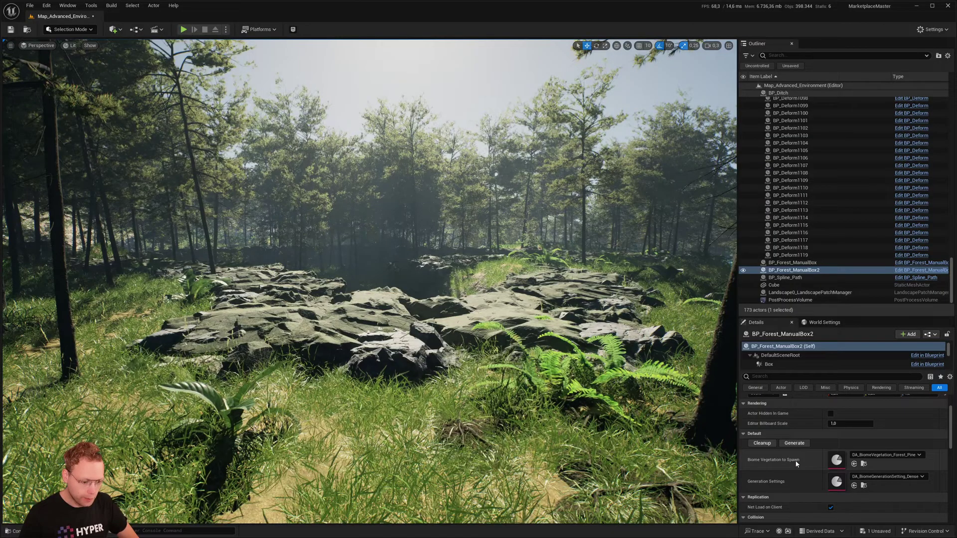
{"action": "scroll", "coordinate": [797, 464], "scroll_direction": "down", "scroll_amount": 1}
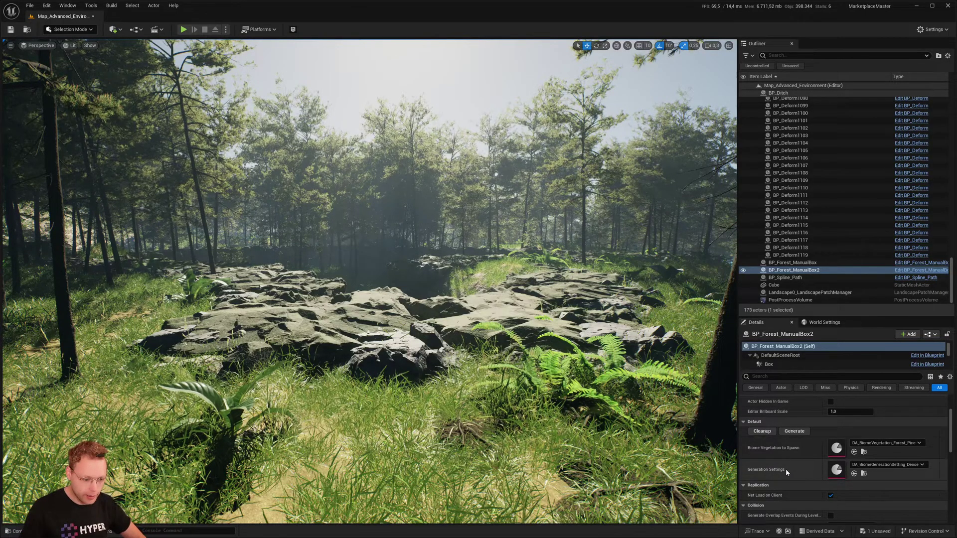
{"action": "scroll", "coordinate": [808, 464], "scroll_direction": "down", "scroll_amount": 1}
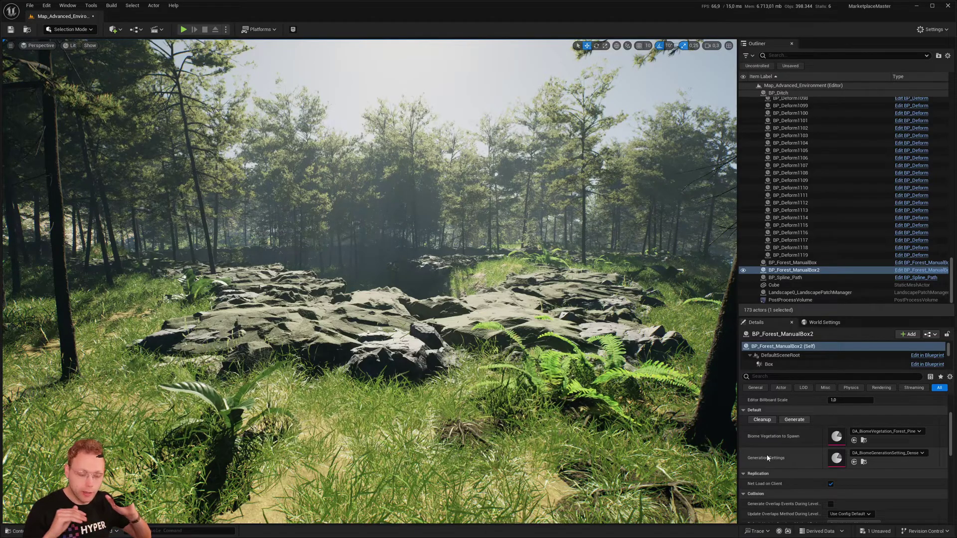
{"action": "left_click", "coordinate": [907, 453]}
{"action": "key", "text": "Escape"}
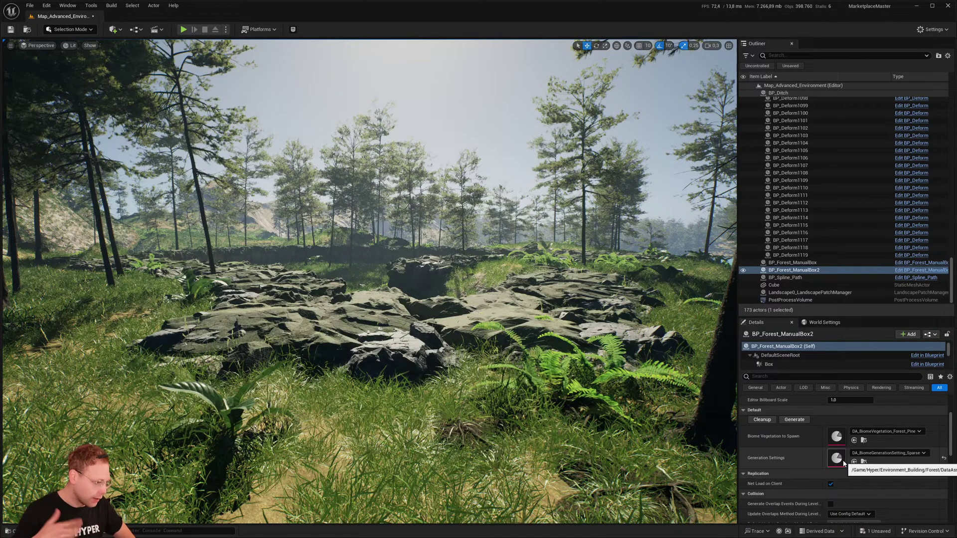
{"action": "left_click", "coordinate": [887, 454]}
{"action": "left_click", "coordinate": [902, 366]}
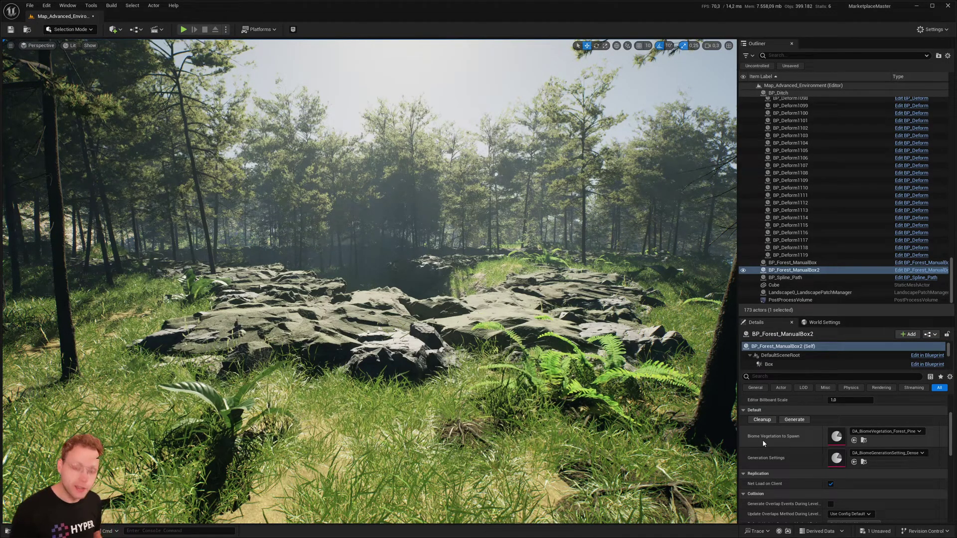
- Browse the vegetation asset list and pick a generation setting, keeping Dense
{"action": "left_click", "coordinate": [912, 433]}
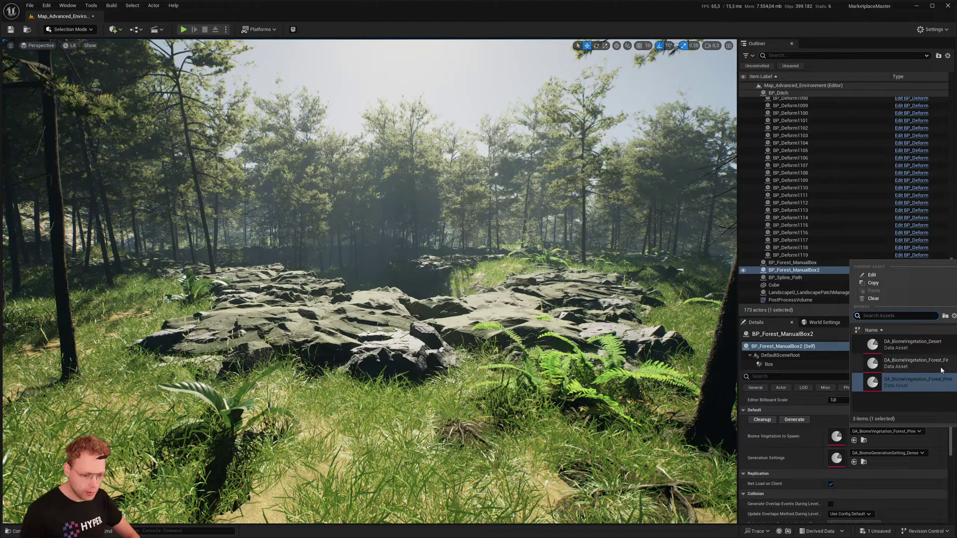
{"action": "key", "text": "Escape"}
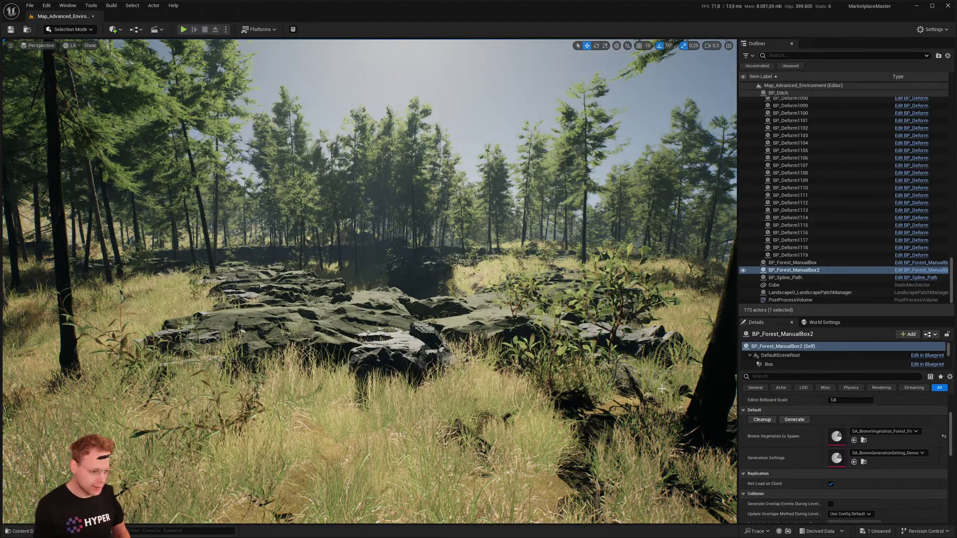
{"action": "left_click", "coordinate": [899, 455]}
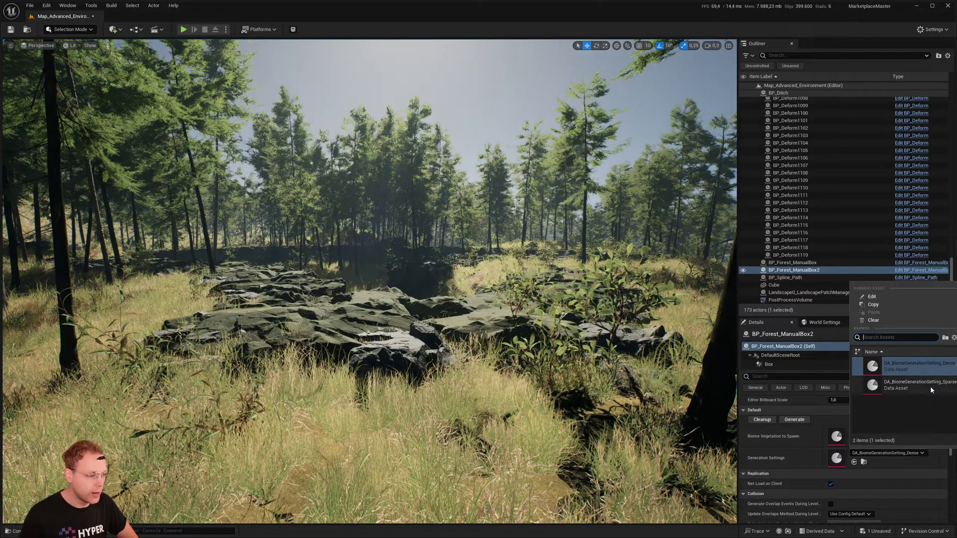
{"action": "left_click", "coordinate": [930, 386]}
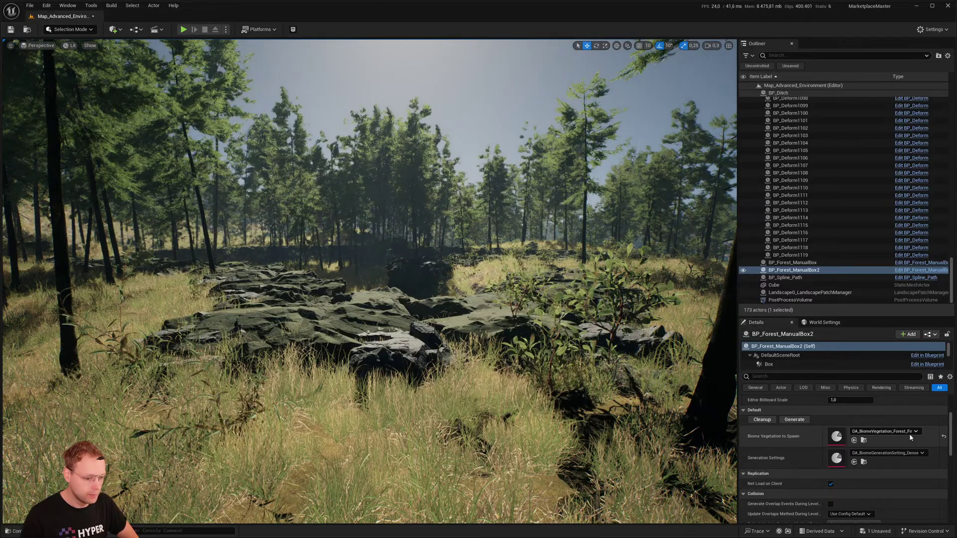
- Try Forest_Pine vegetation, then switch back to DA_BiomeVegetation_Forest_Fir
{"action": "left_click", "coordinate": [912, 433]}
{"action": "left_click", "coordinate": [914, 380]}
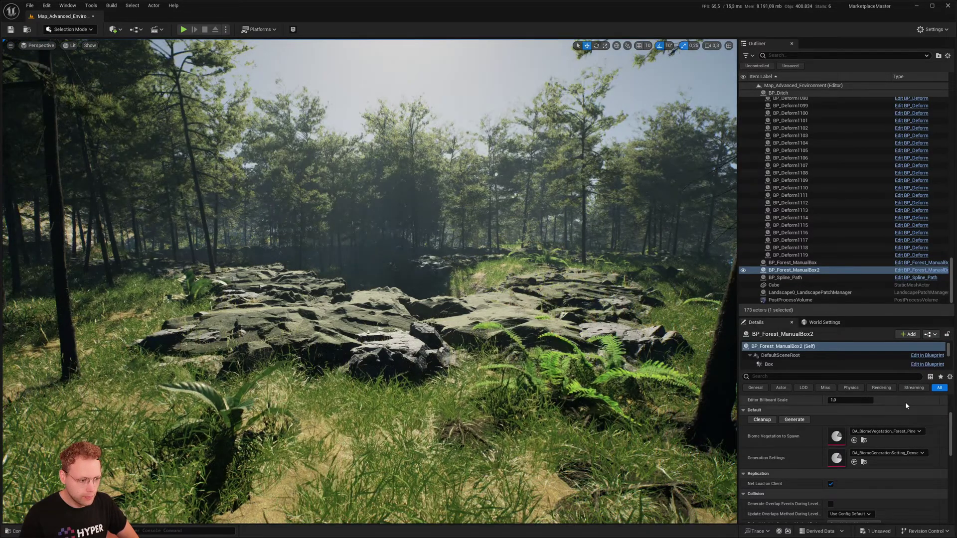
{"action": "left_click", "coordinate": [911, 431]}
{"action": "key", "text": "Escape"}
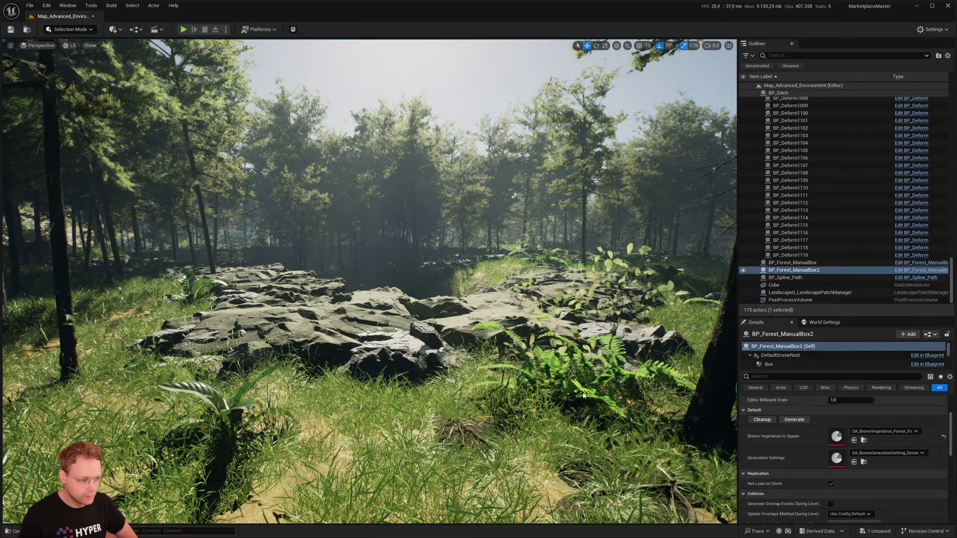
- Start Play From Here at the clicked spot, playing despite the compile errors
{"action": "right_click", "coordinate": [417, 202]}
{"action": "left_click", "coordinate": [433, 444]}
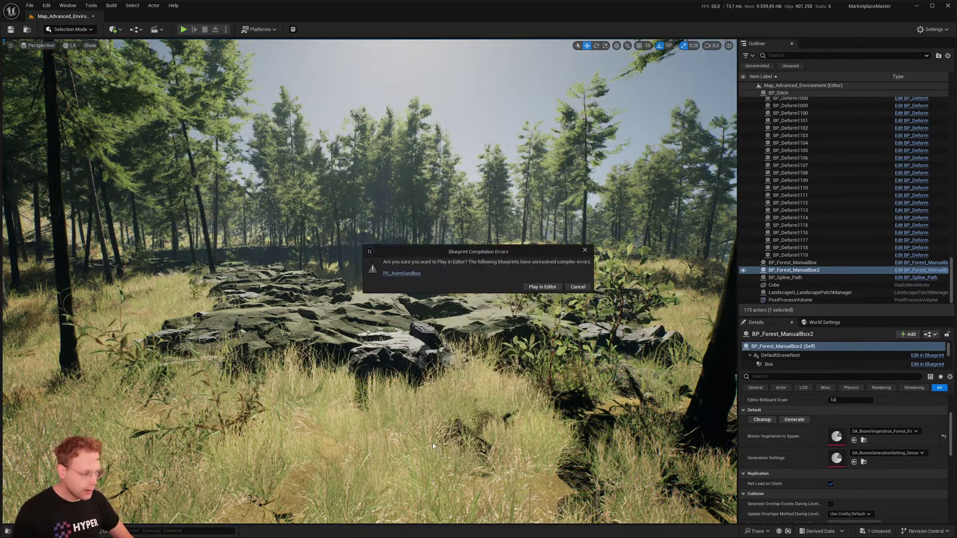
{"action": "left_click", "coordinate": [543, 287]}
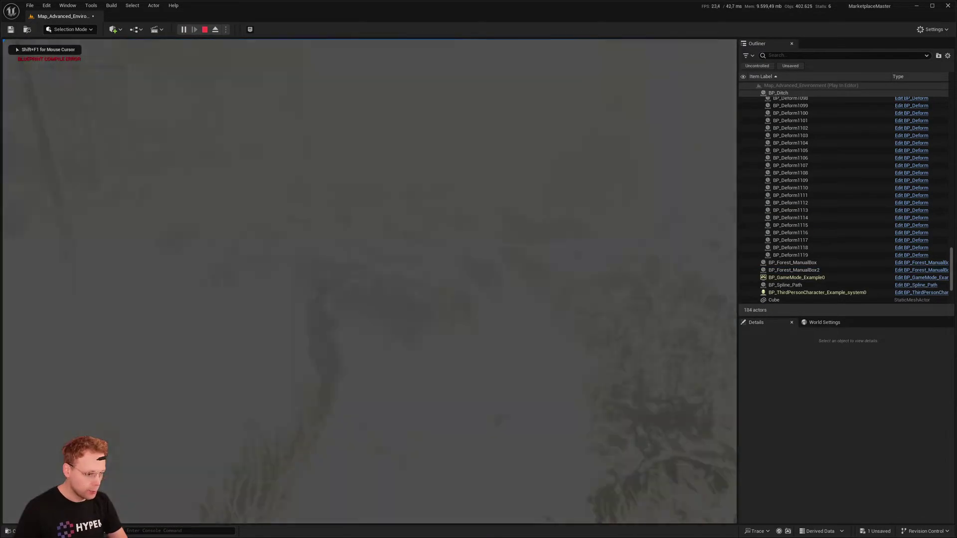
- Run the character forward through the fir forest's grass, then exit play with Esc
{"action": "key", "text": "F11"}
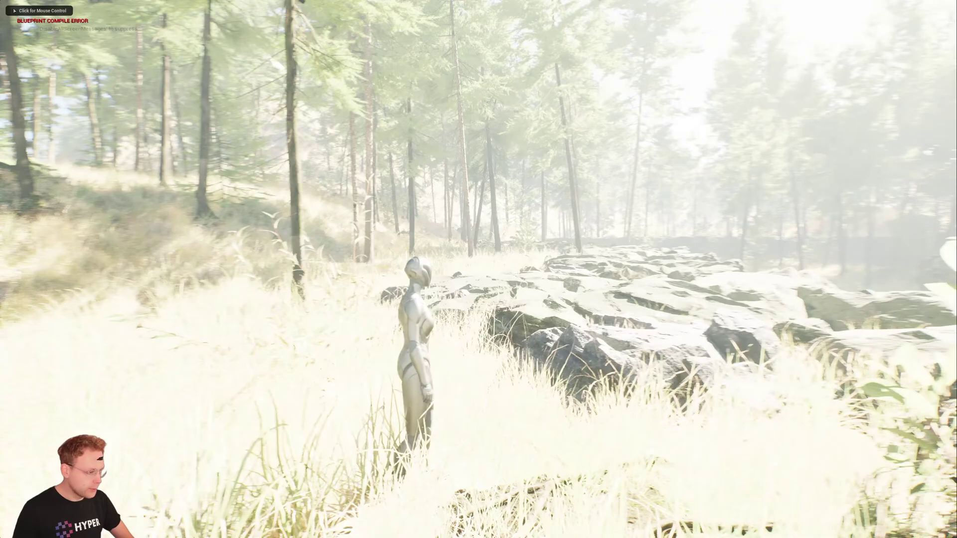
{"action": "key", "text": "w"}
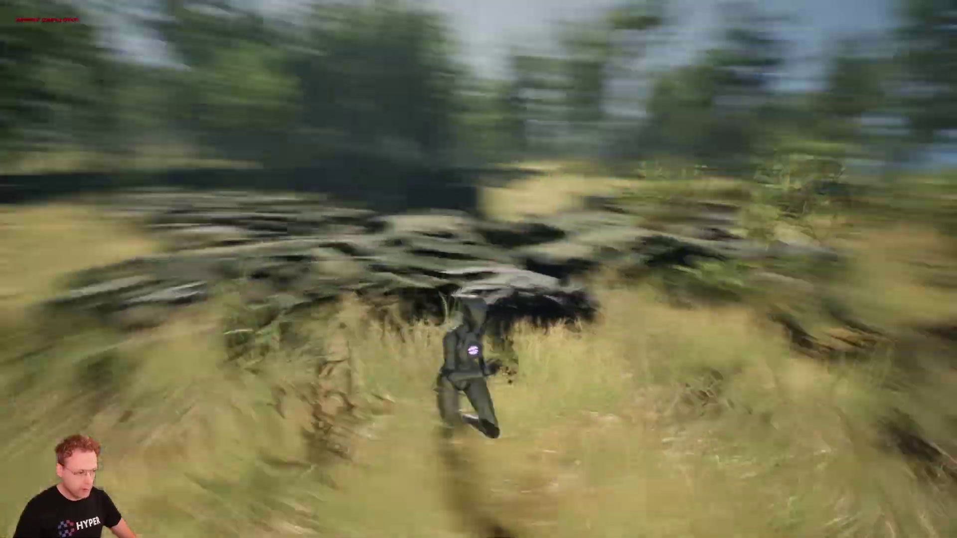
{"action": "key", "text": "Escape"}
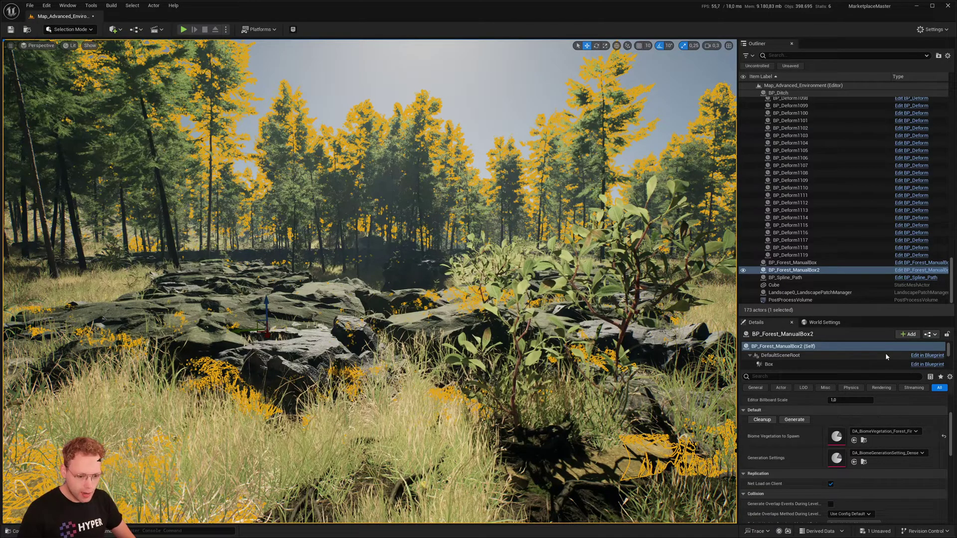
{"action": "scroll", "coordinate": [885, 353], "scroll_direction": "down", "scroll_amount": 3}
{"action": "scroll", "coordinate": [875, 356], "scroll_direction": "down", "scroll_amount": 3}
{"action": "scroll", "coordinate": [864, 359], "scroll_direction": "down", "scroll_amount": 3}
{"action": "scroll", "coordinate": [851, 363], "scroll_direction": "down", "scroll_amount": 3}
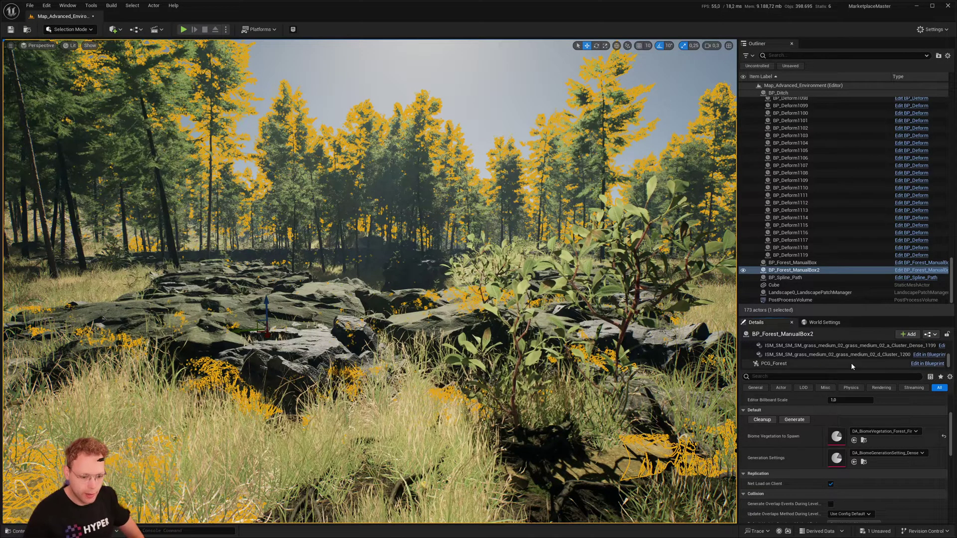
- Select the PCG_Forest component and open its PCG_Forest_Advanced graph
{"action": "left_click", "coordinate": [851, 362]}
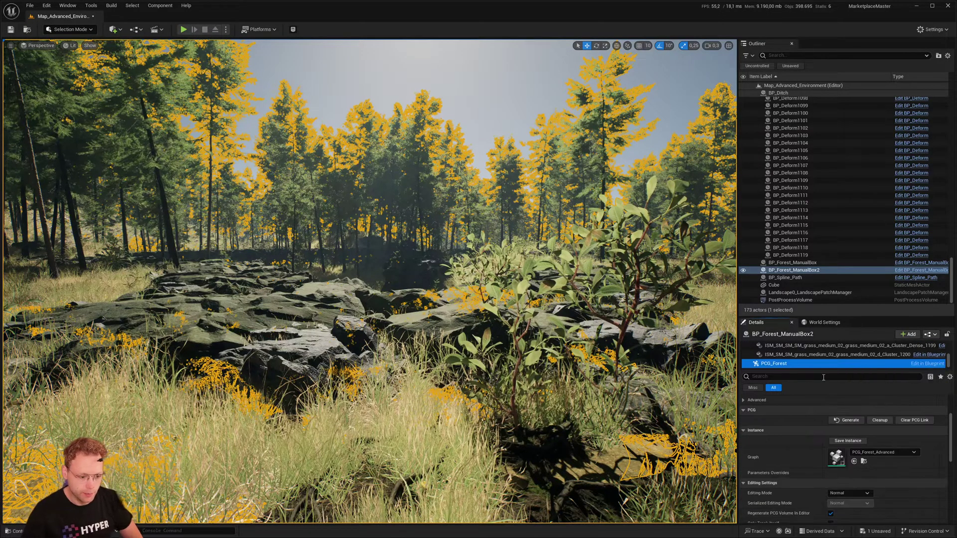
{"action": "double_click", "coordinate": [839, 457]}
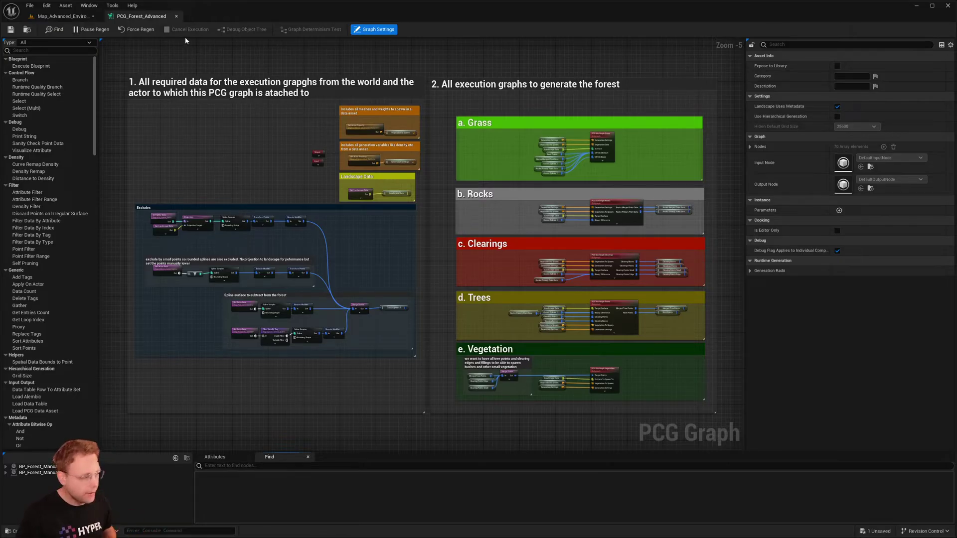
- Back in the level, set BP_Forest_ManualBox2's vegetation to DA_BiomeVegetation_Forest_Pine
{"action": "left_click", "coordinate": [64, 16]}
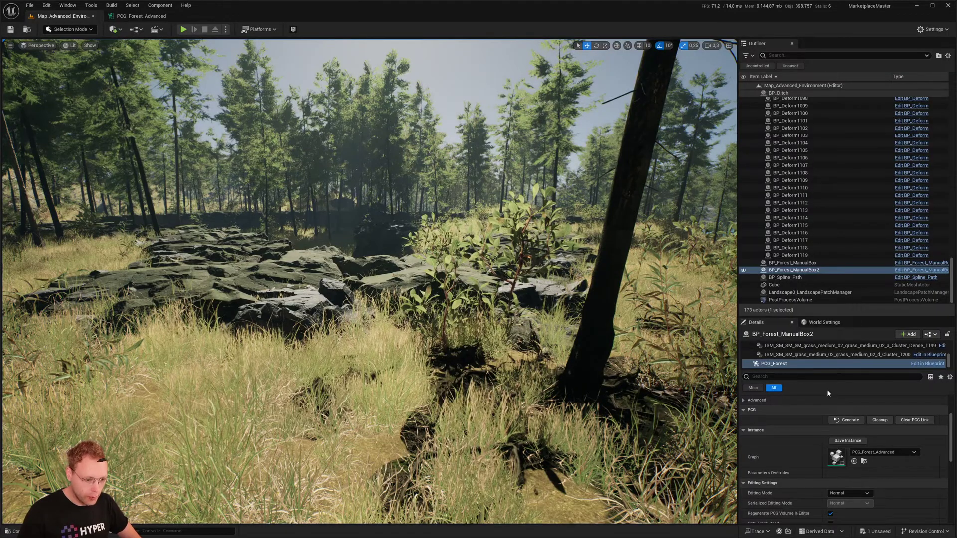
{"action": "scroll", "coordinate": [845, 355], "scroll_direction": "up", "scroll_amount": 3}
{"action": "scroll", "coordinate": [951, 359], "scroll_direction": "up", "scroll_amount": 2}
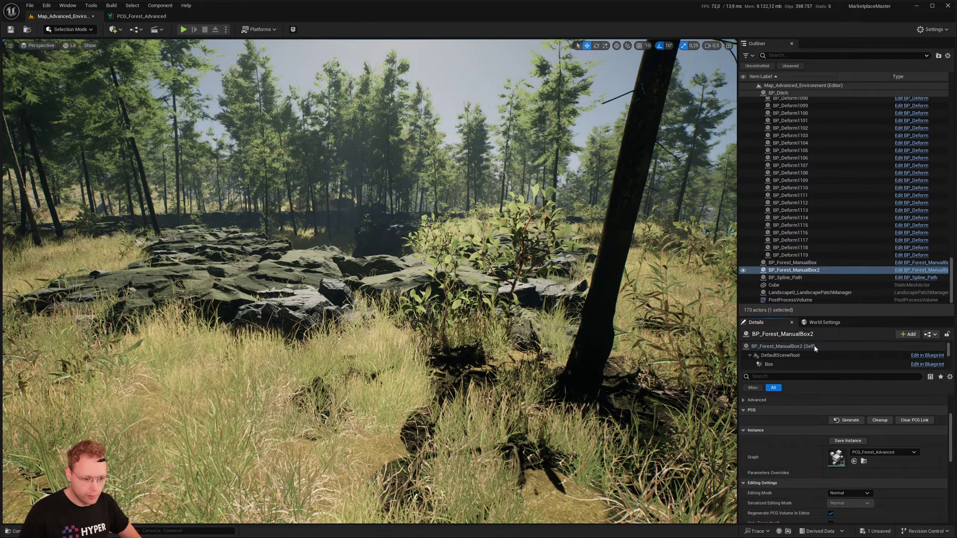
{"action": "left_click", "coordinate": [794, 347]}
{"action": "left_click", "coordinate": [905, 434]}
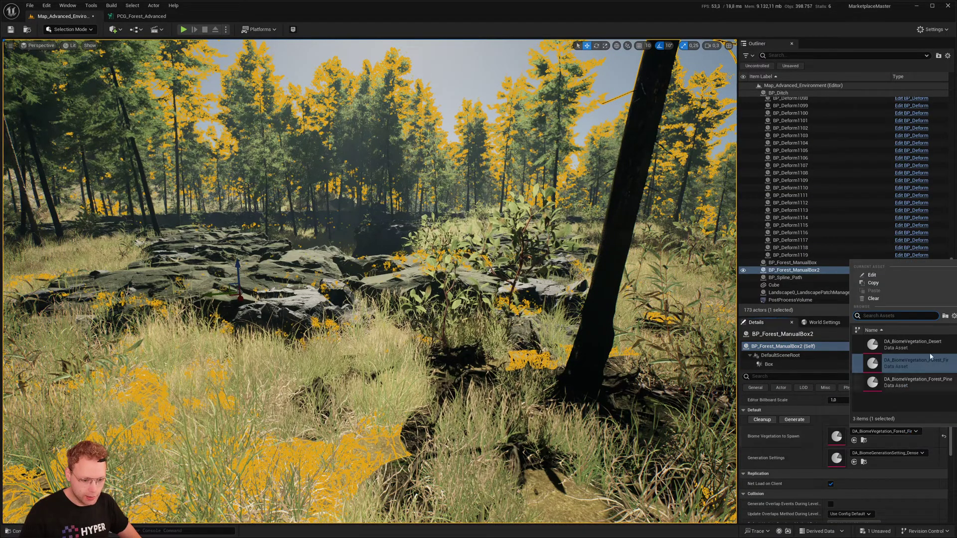
{"action": "left_click", "coordinate": [890, 364]}
{"action": "right_click_drag", "start_coordinate": [366, 284], "coordinate": [352, 269]}
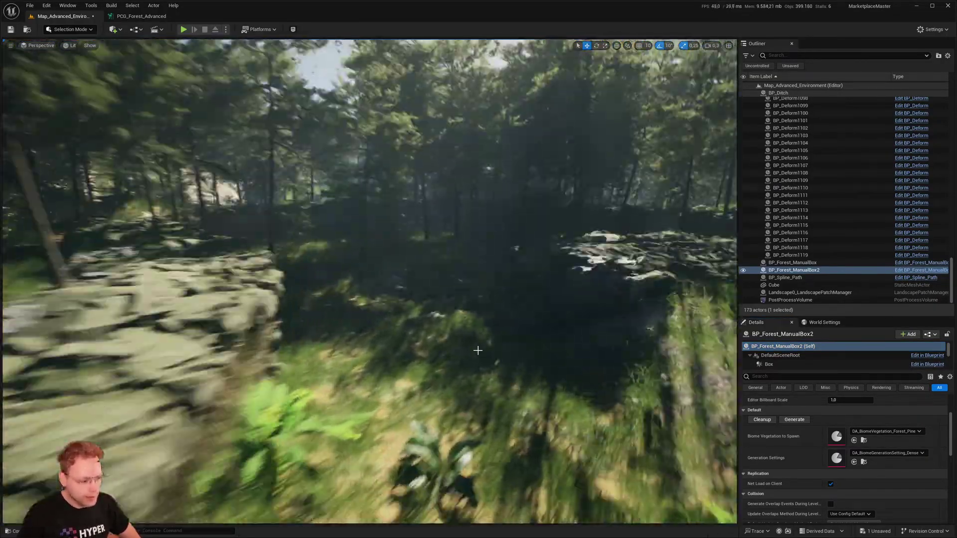
- Play From Here beside the rocks and walk the character into the pine forest
{"action": "right_click_drag", "start_coordinate": [463, 378], "coordinate": [463, 378]}
{"action": "right_click", "coordinate": [463, 378]}
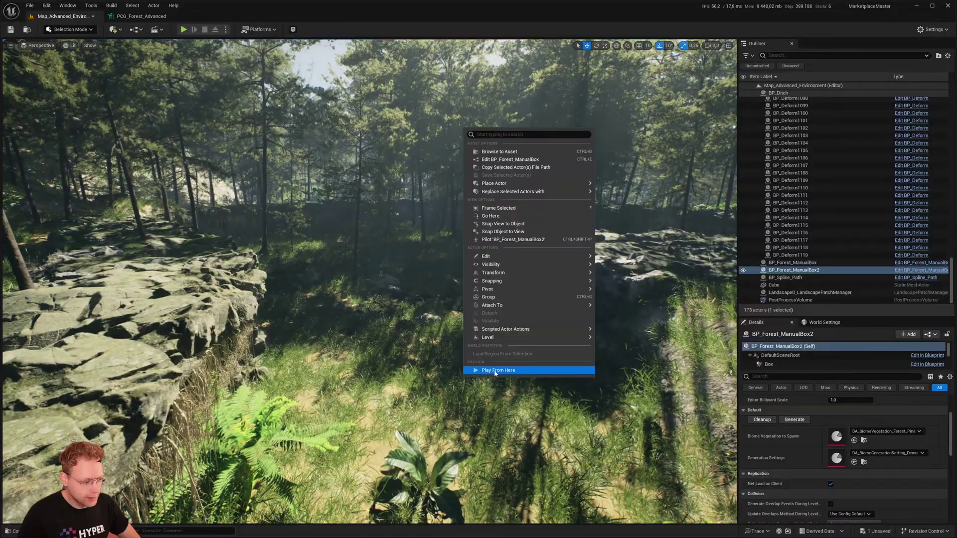
{"action": "left_click", "coordinate": [503, 369]}
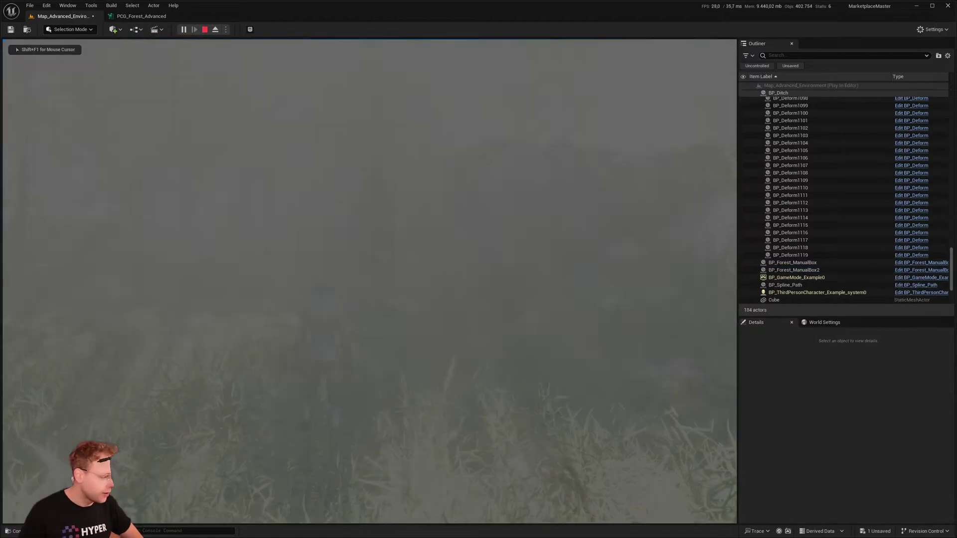
{"action": "key", "text": "F11"}
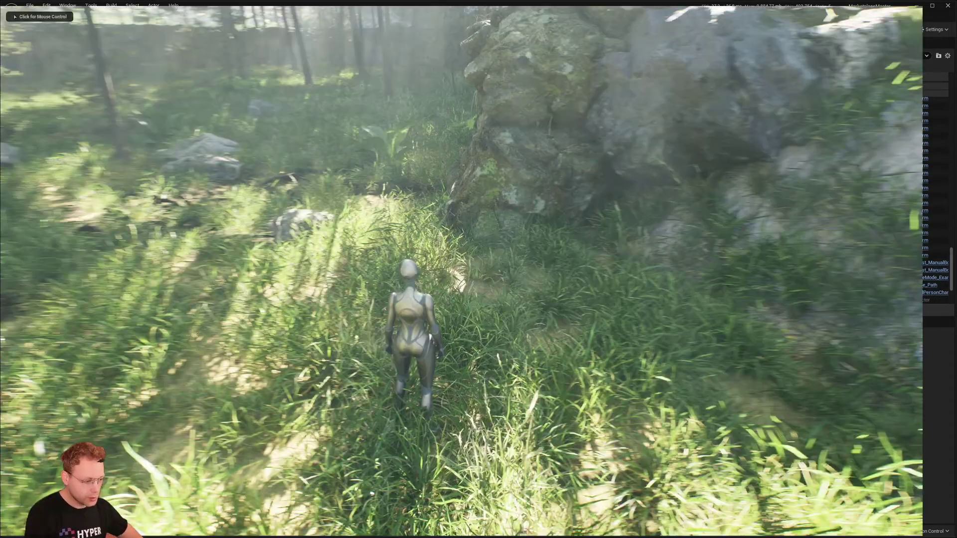
{"action": "key", "text": "w"}
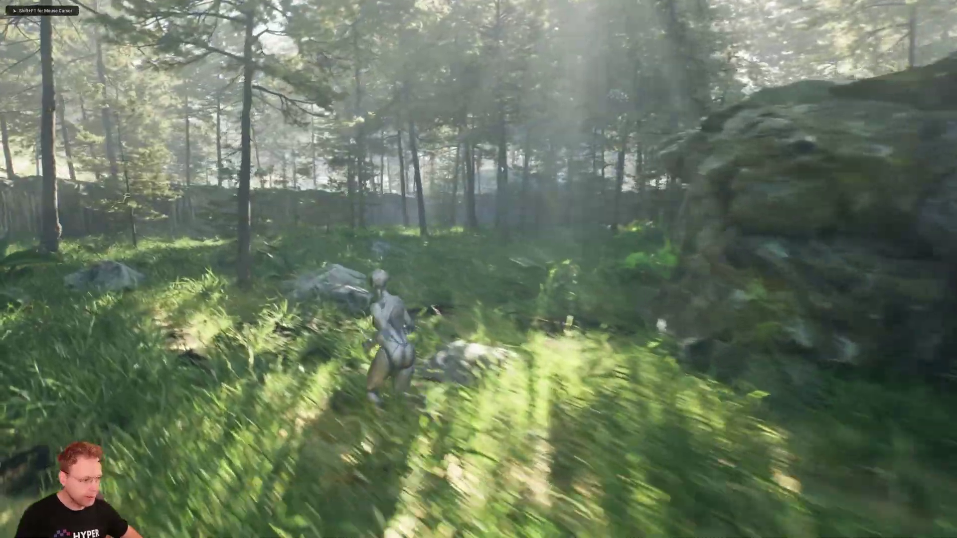